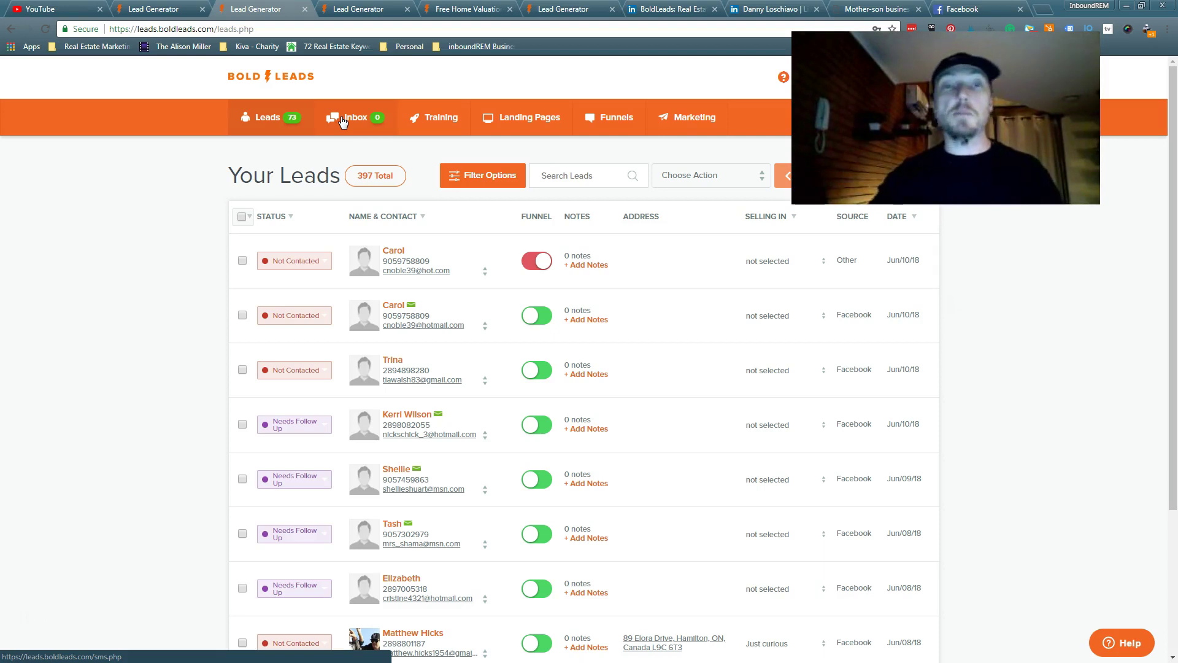
Open the landing page template gallery and look through the Home Valuation templates
mouse_move(521, 120)
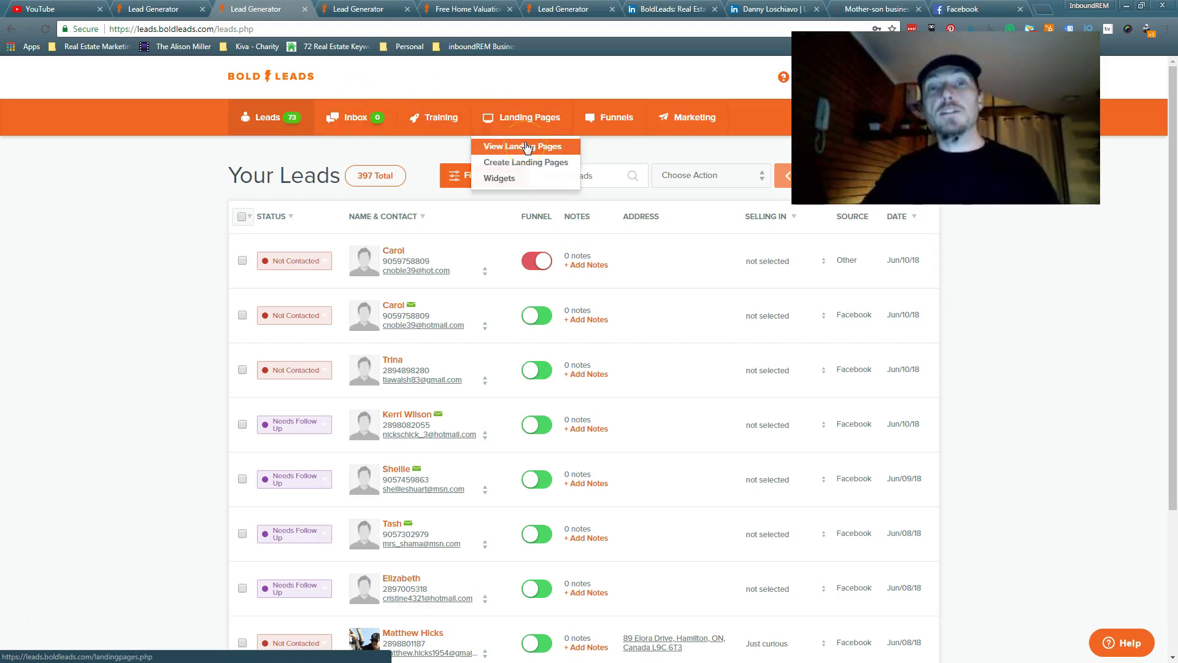
click(526, 146)
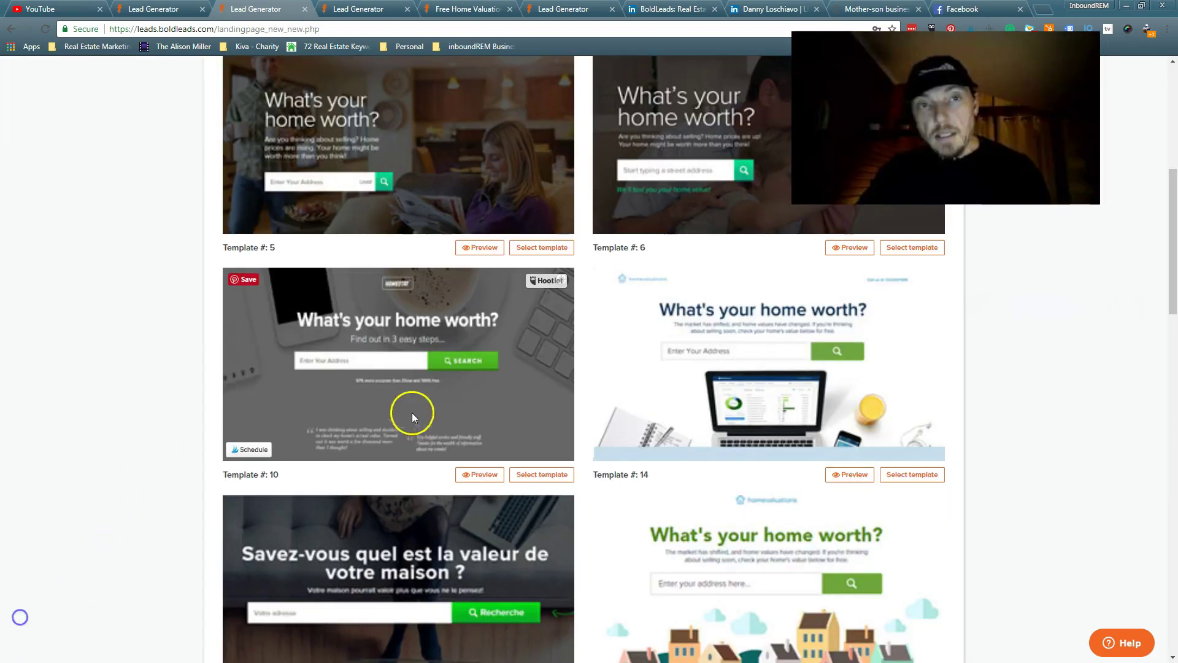
scroll(604, 246, down, 1)
scroll(611, 232, down, 10)
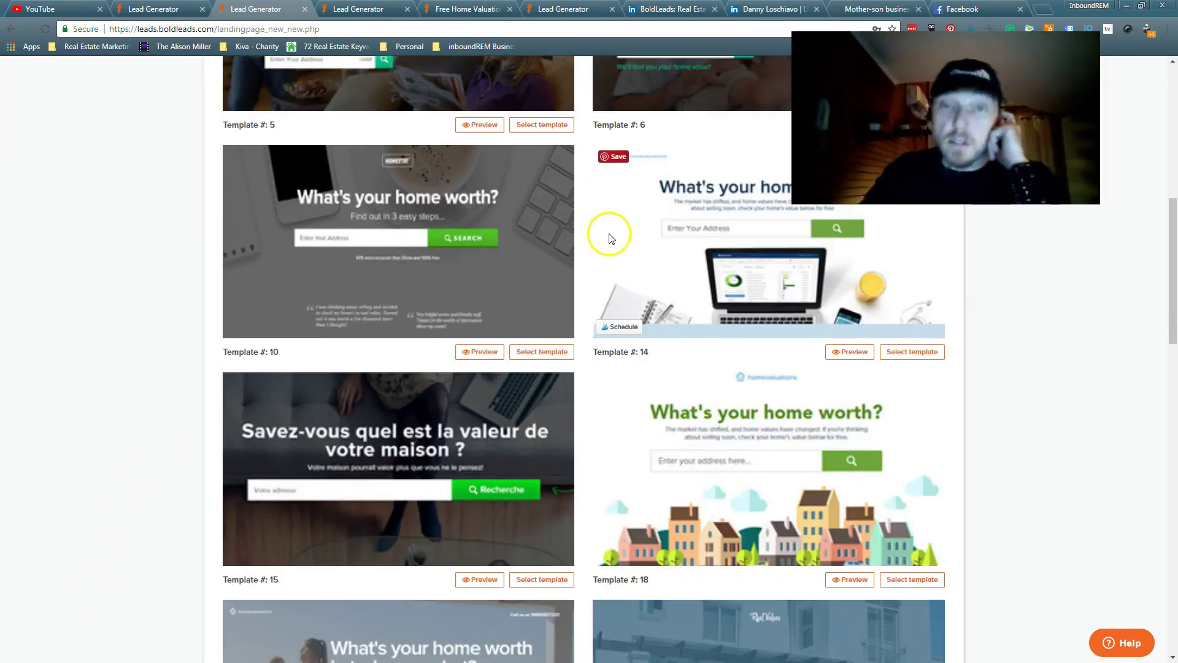
scroll(601, 270, down, 5)
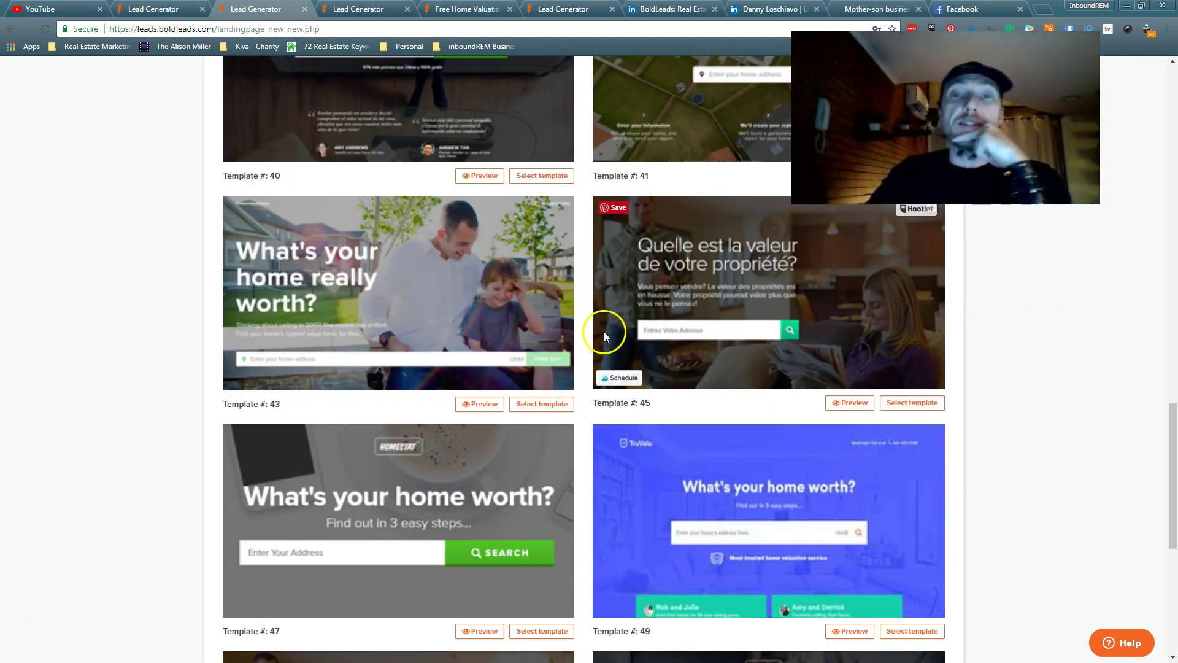
scroll(599, 340, down, 2)
scroll(599, 339, down, 4)
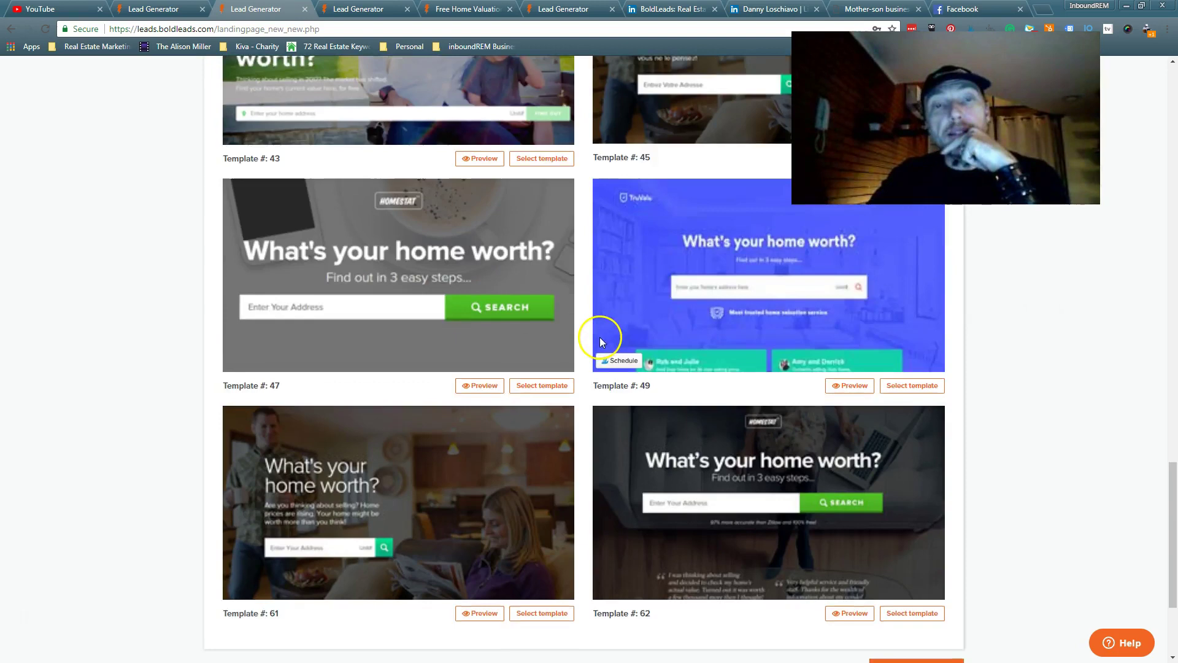
scroll(598, 335, up, 7)
scroll(599, 335, up, 12)
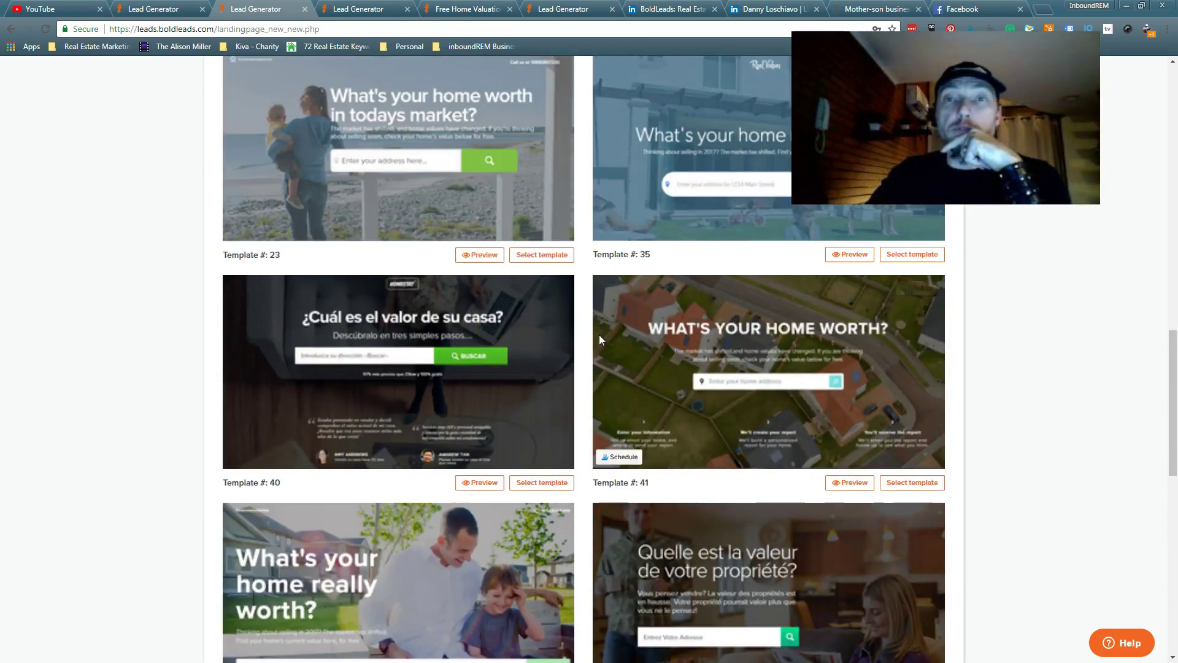
scroll(599, 337, up, 6)
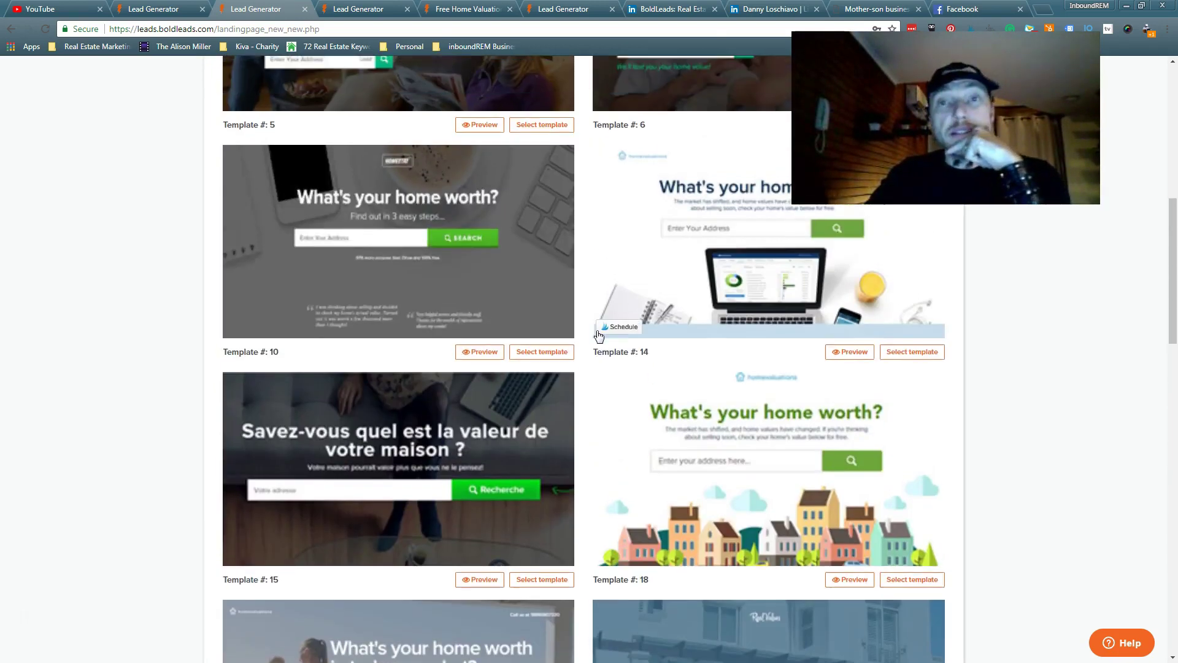
scroll(592, 339, up, 2)
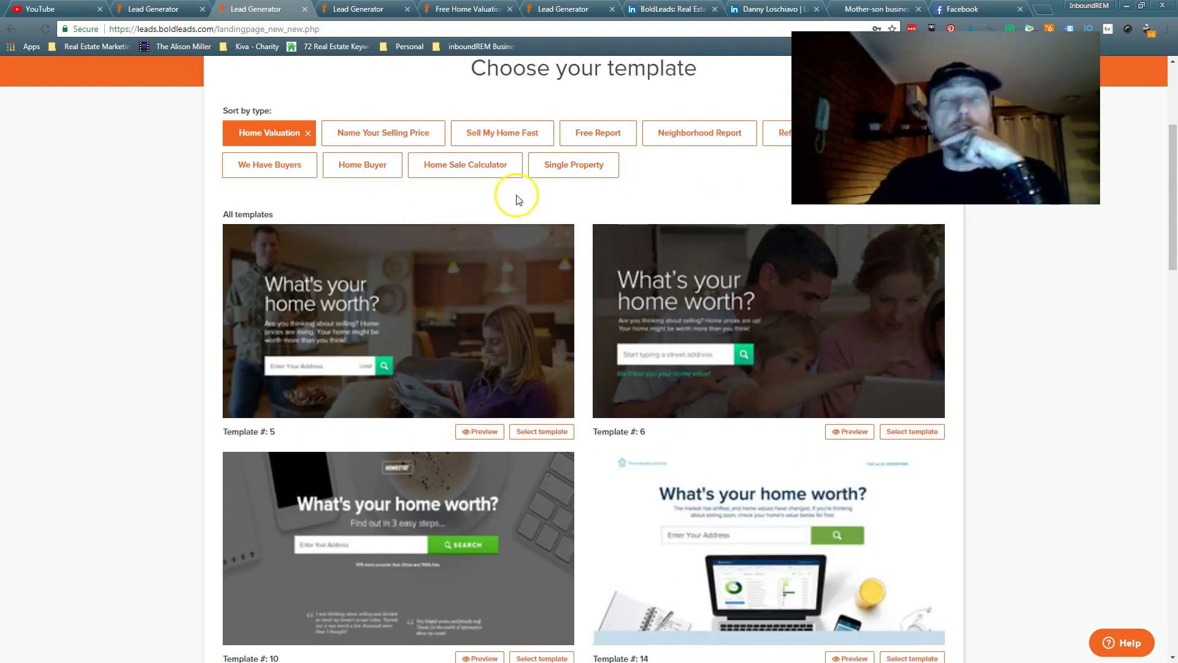
mouse_move(543, 228)
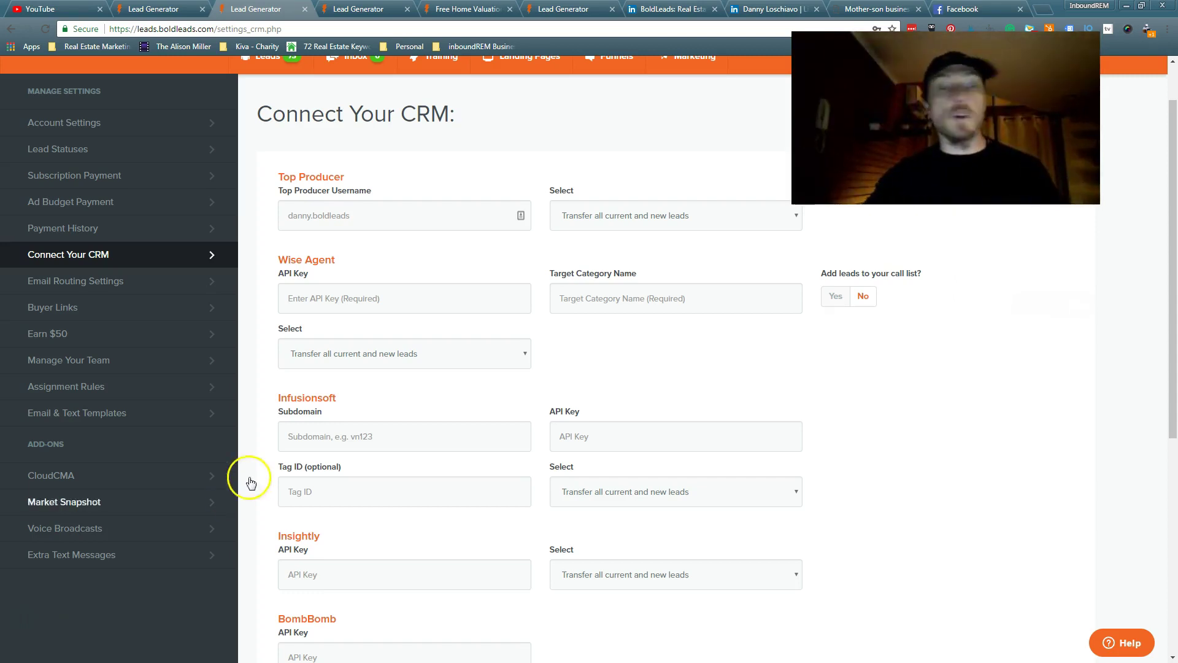
Review the integrations offered in the Connect Your CRM settings and open the Manage Your Team settings
scroll(402, 405, down, 4)
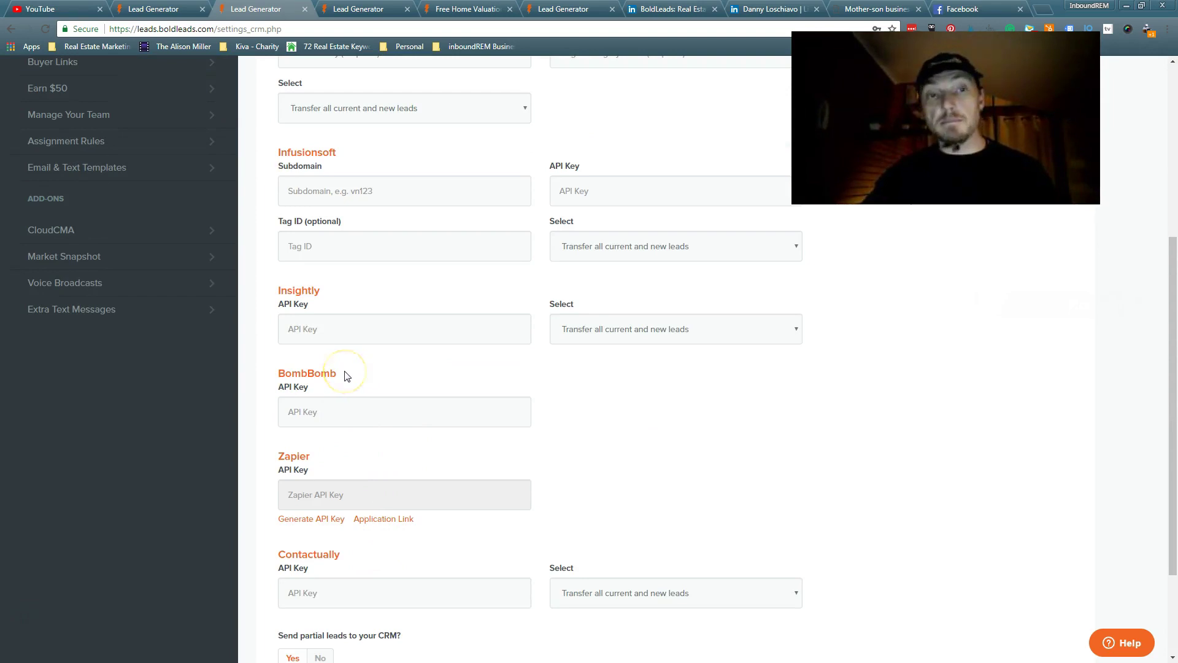
scroll(344, 395, up, 1)
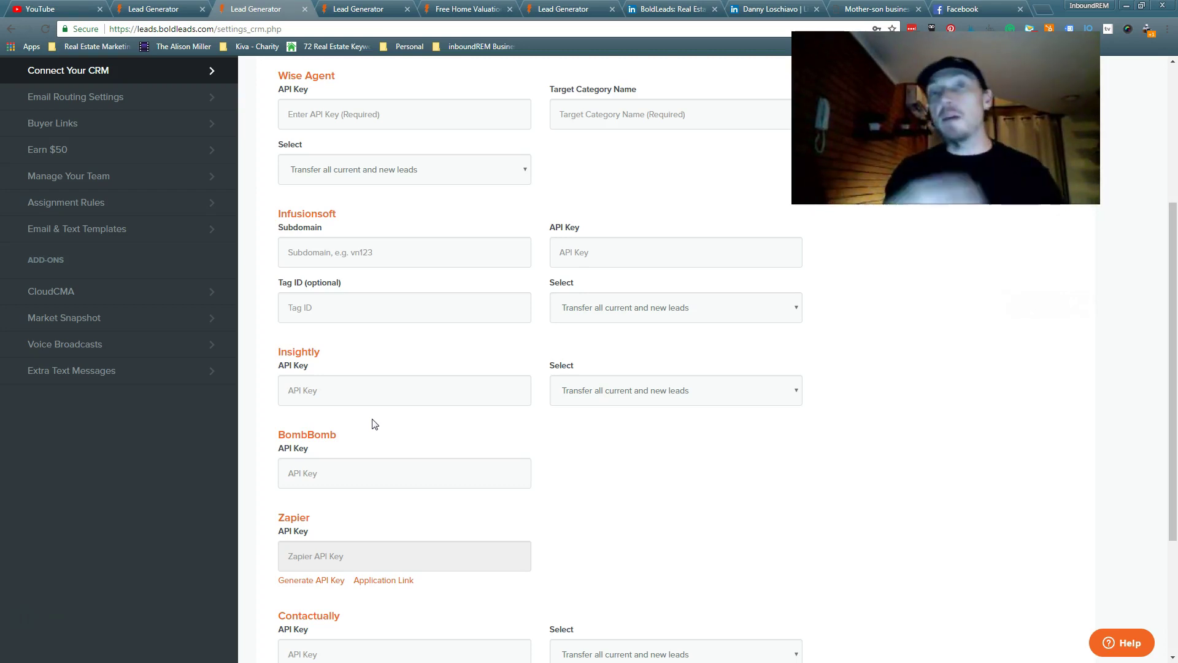
click(364, 445)
scroll(356, 464, down, 1)
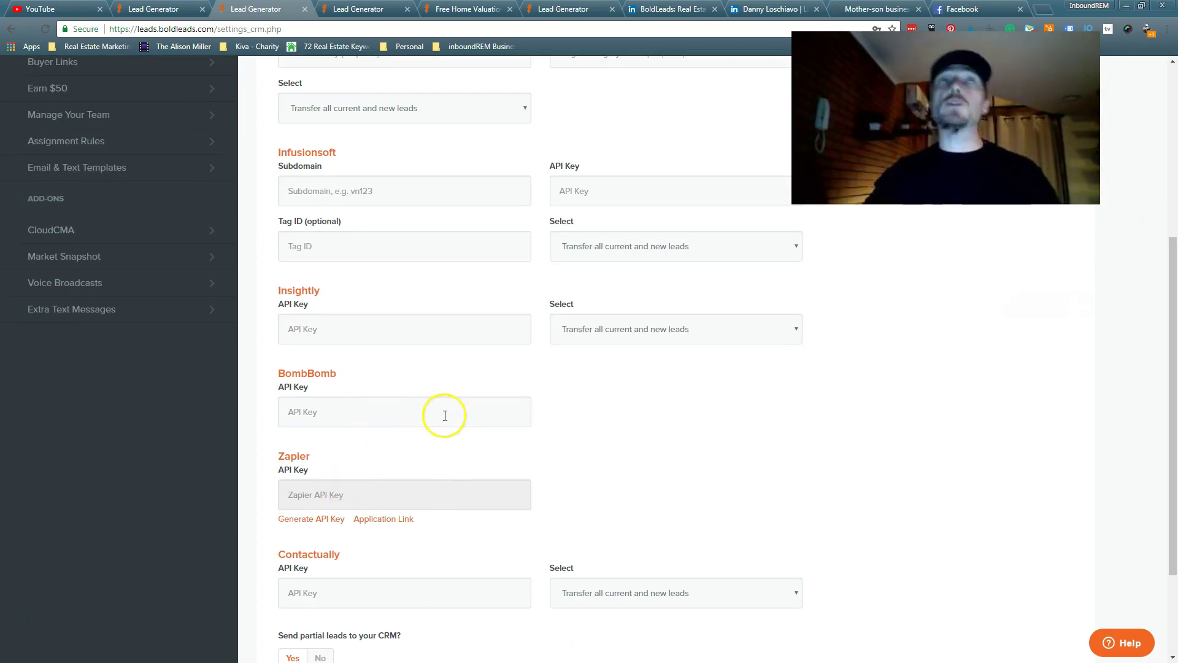
scroll(443, 417, up, 2)
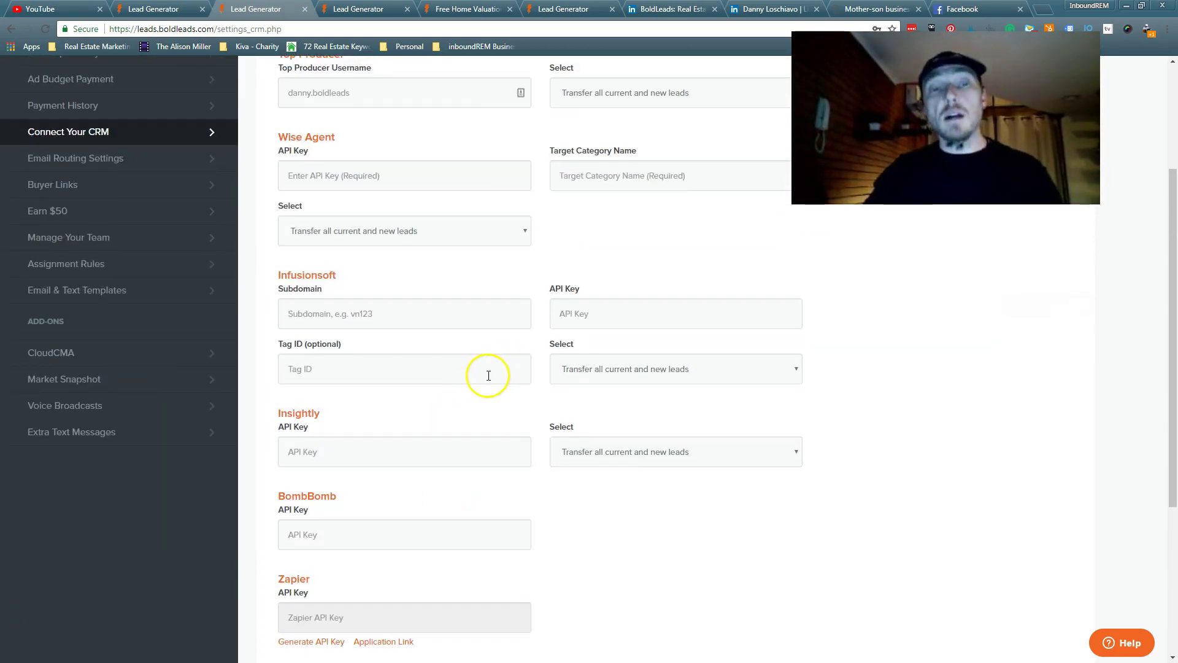
scroll(472, 395, up, 1)
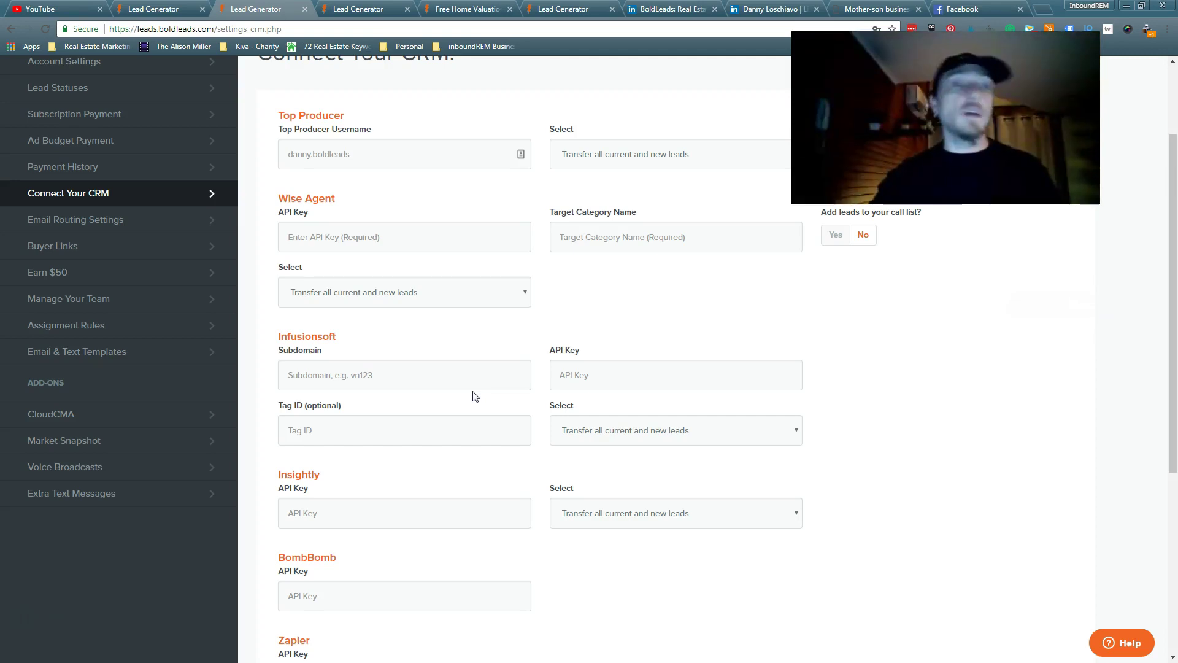
click(157, 299)
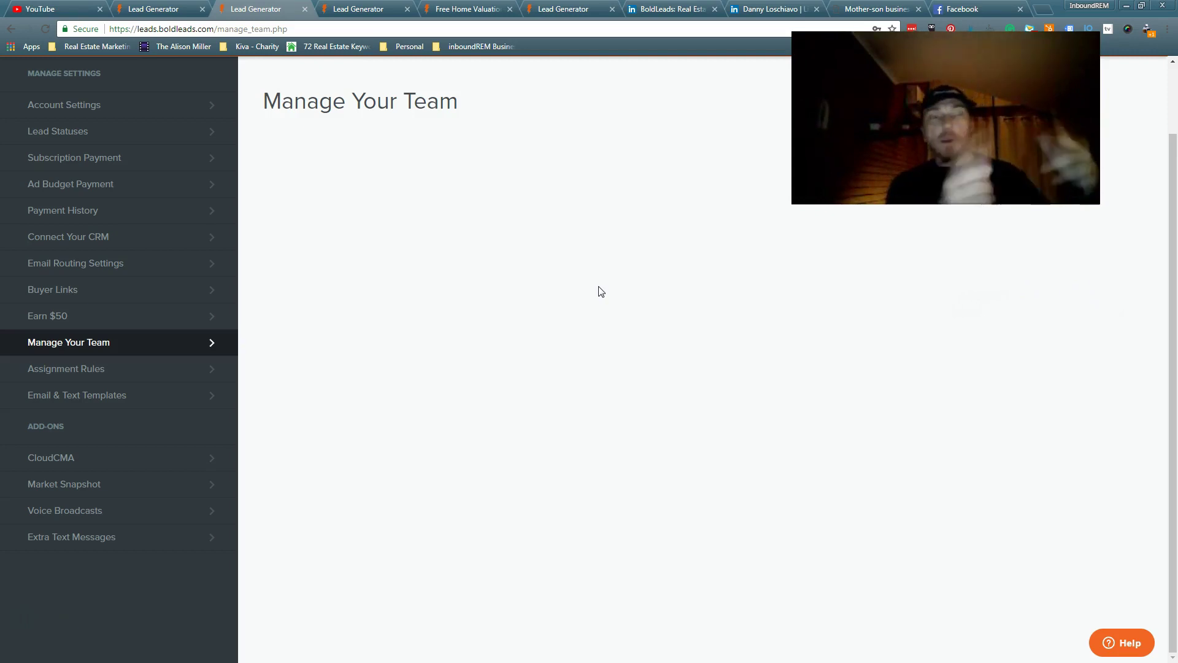
View the public BoldLeads home page at boldleads.com, including its Claim Your City offer
click(230, 594)
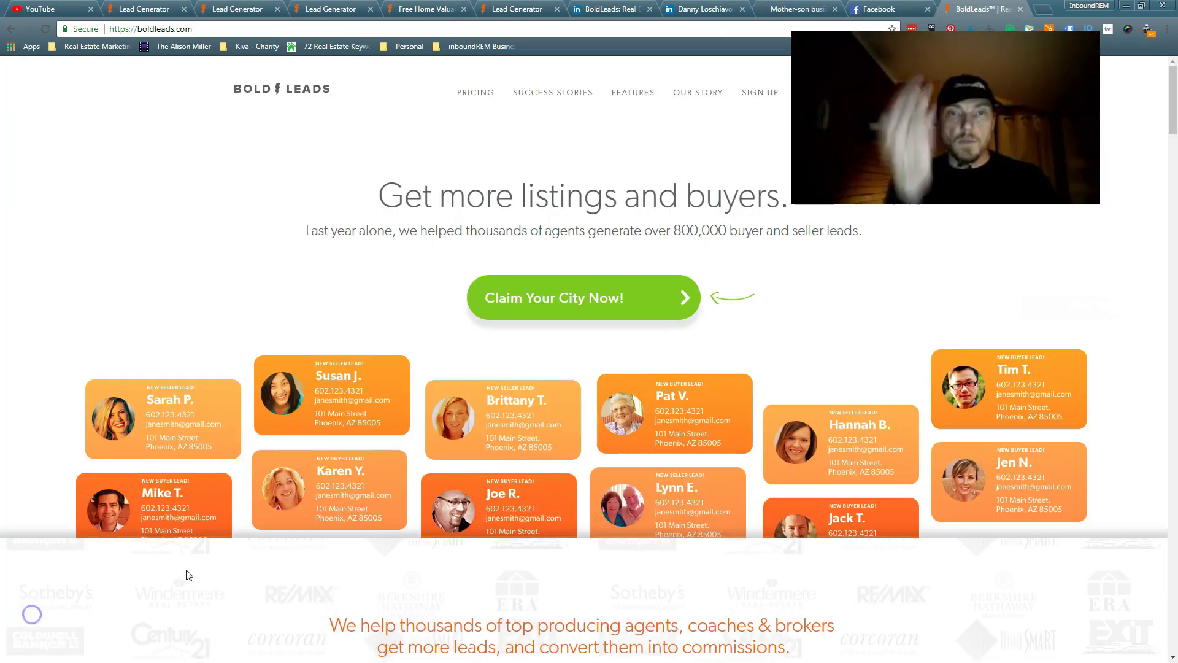
click(552, 296)
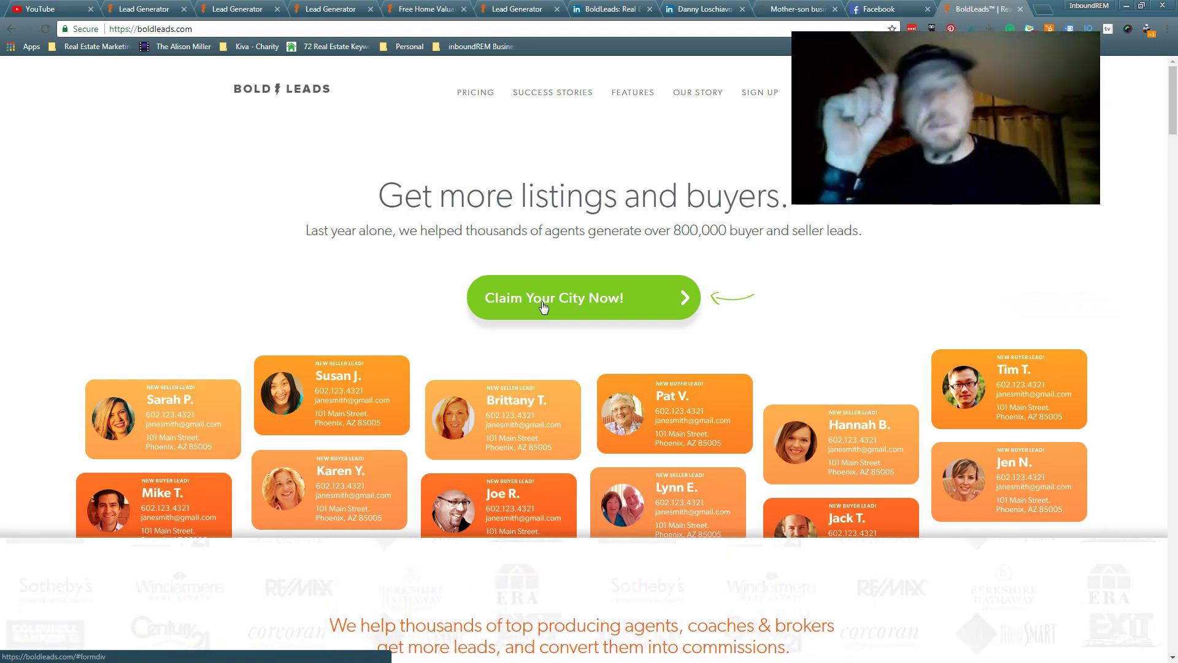
click(540, 307)
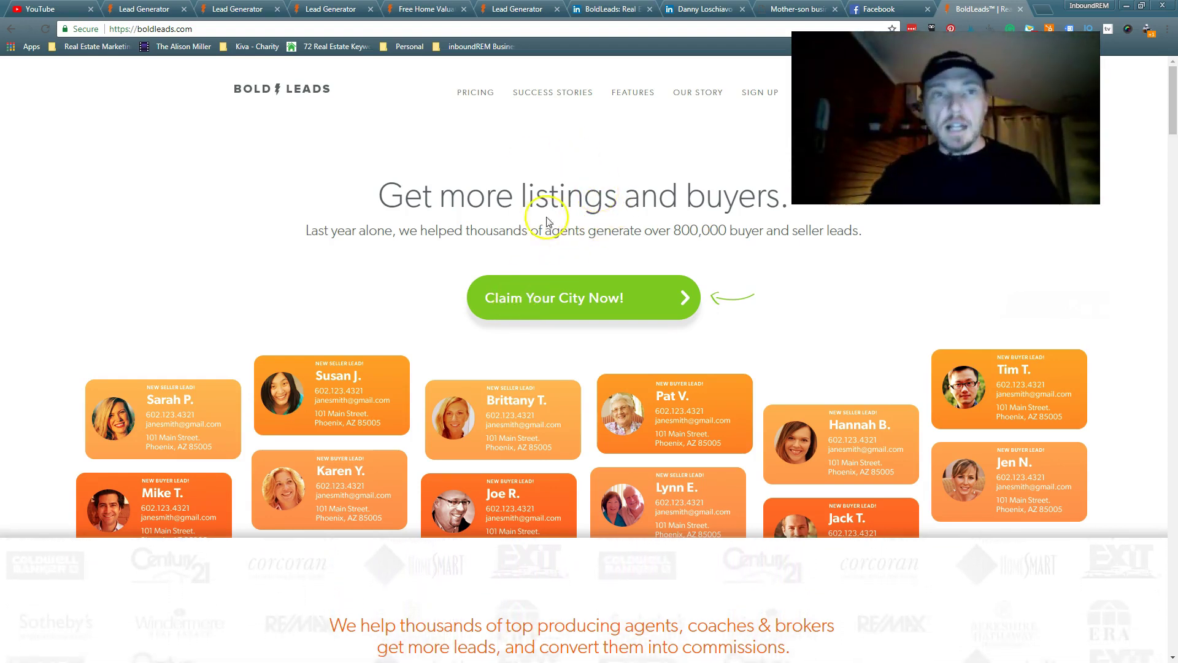
Return to the BoldLeads training page and examine its overview videos, script templates, best practices and Tips From The Pros sections
key(ctrl+2)
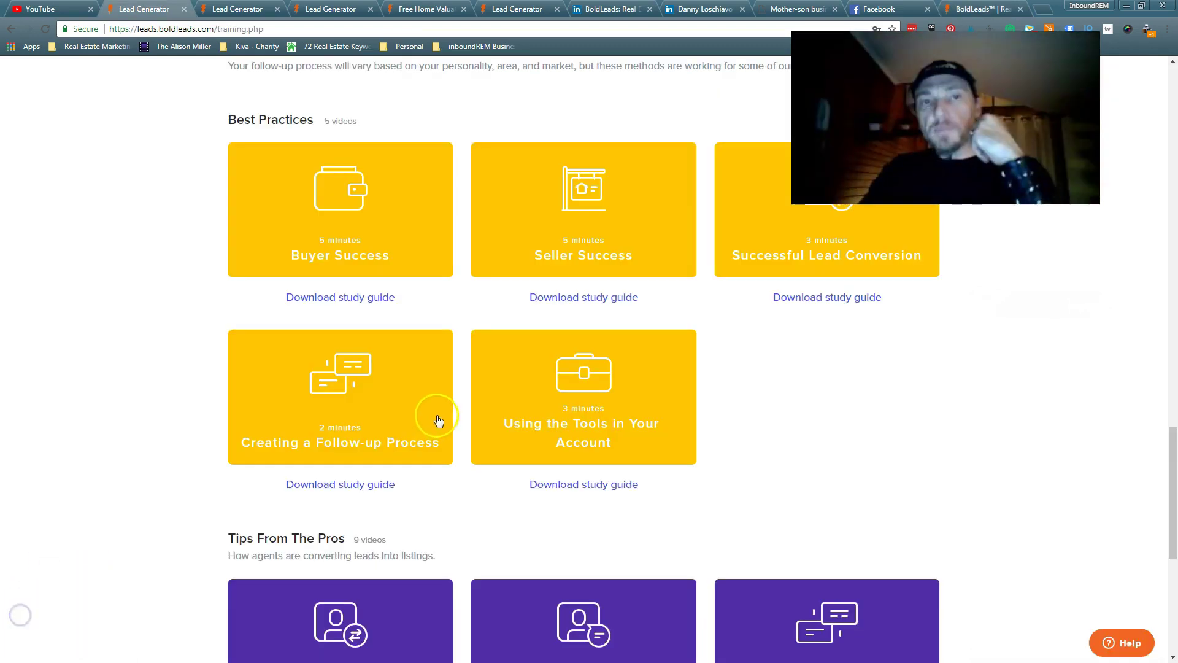
scroll(434, 423, up, 2)
scroll(435, 424, up, 7)
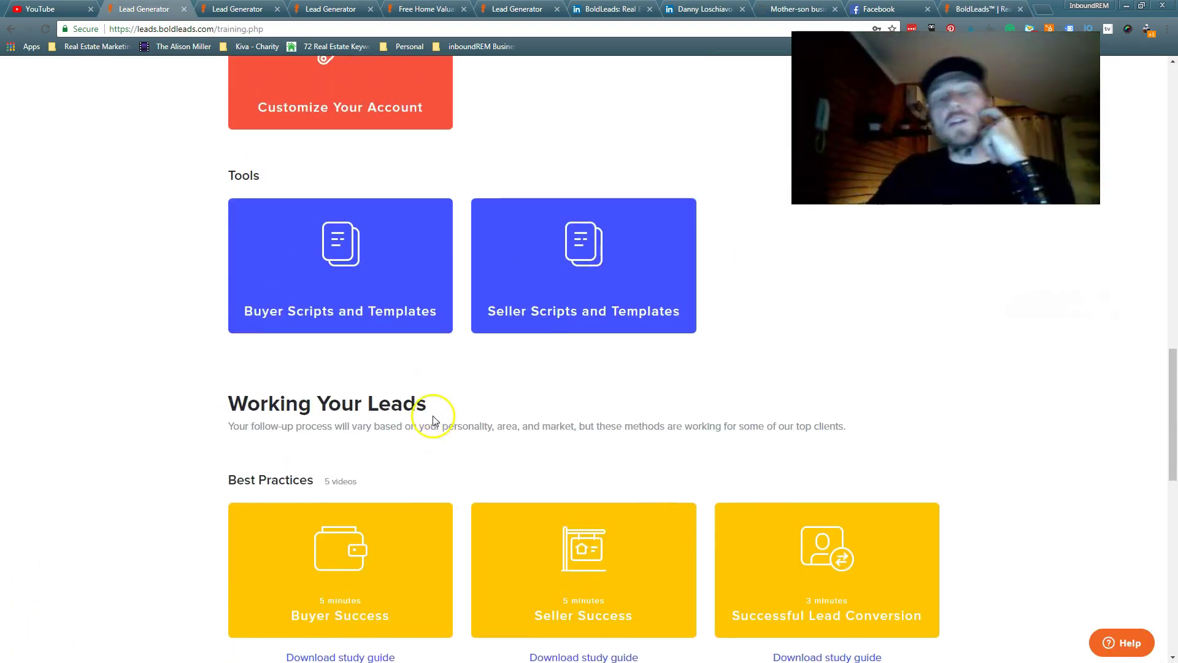
scroll(429, 405, up, 3)
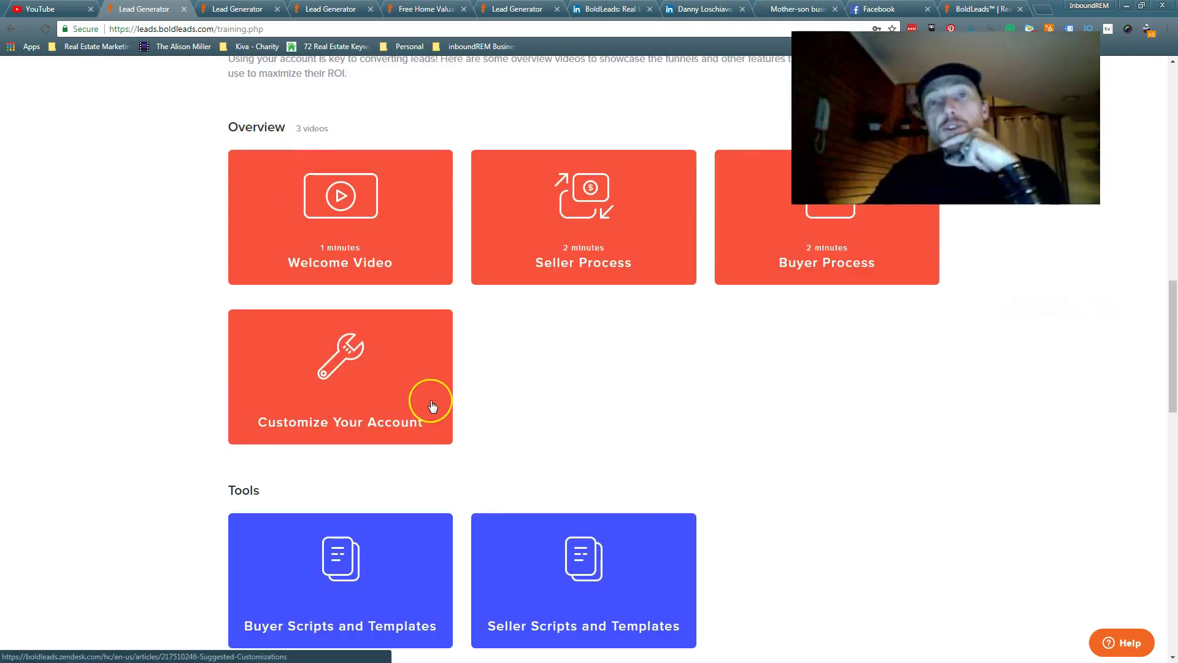
scroll(432, 404, down, 5)
scroll(433, 406, down, 3)
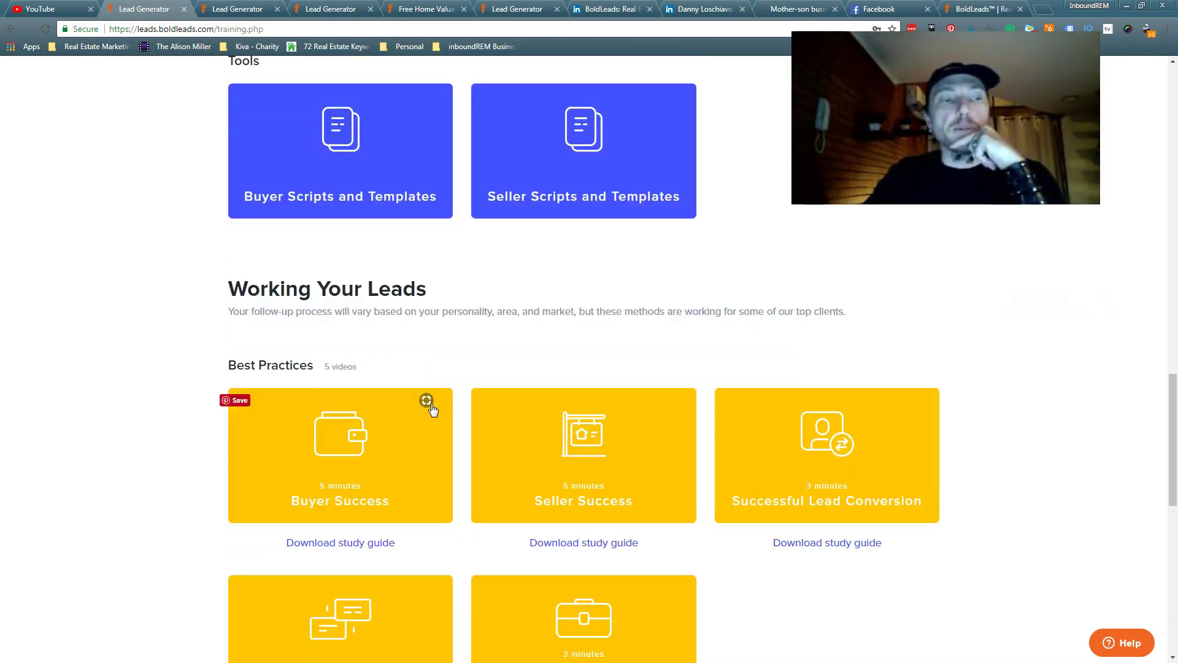
scroll(432, 408, down, 5)
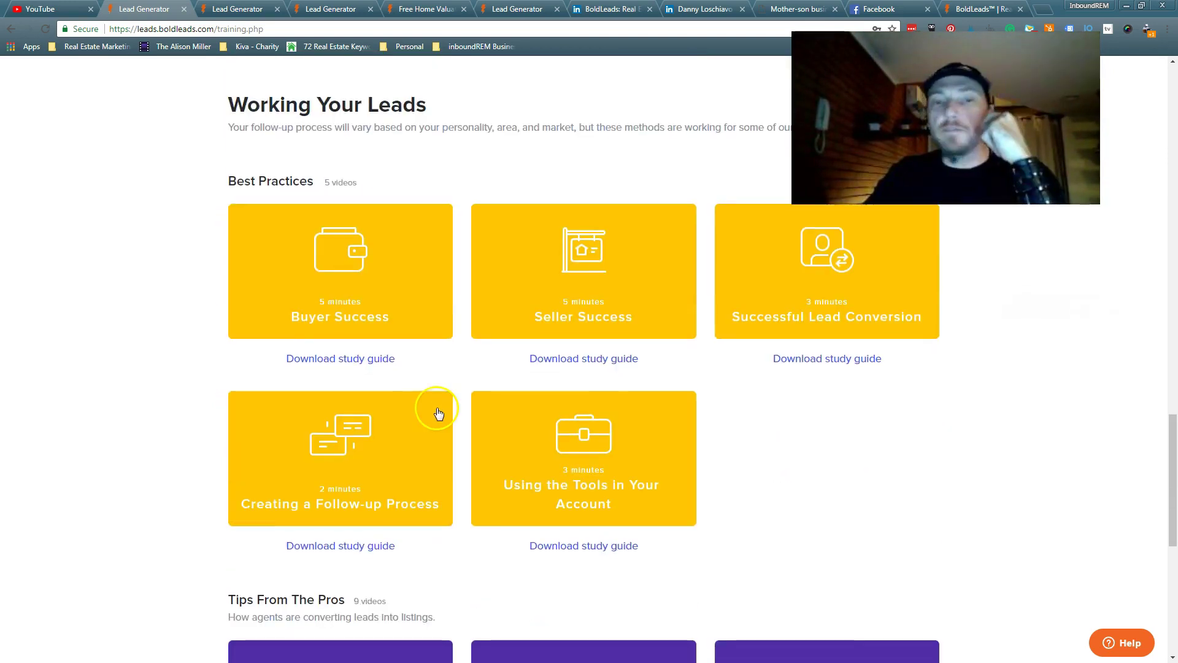
scroll(440, 412, down, 6)
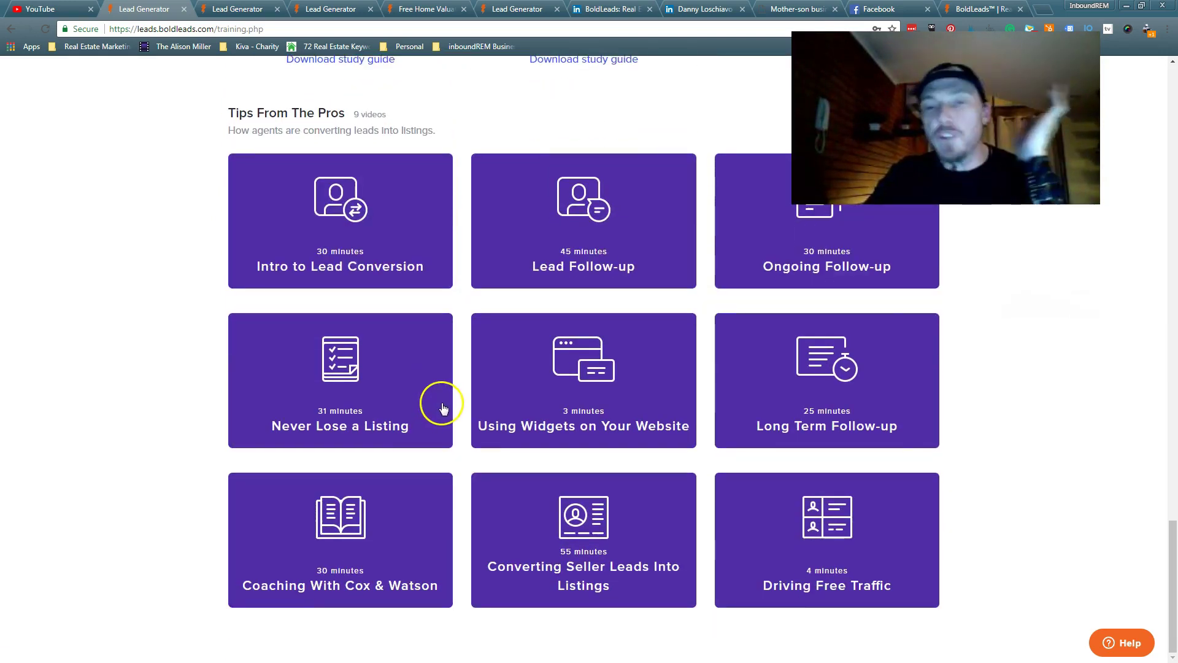
scroll(442, 410, up, 2)
scroll(443, 410, up, 3)
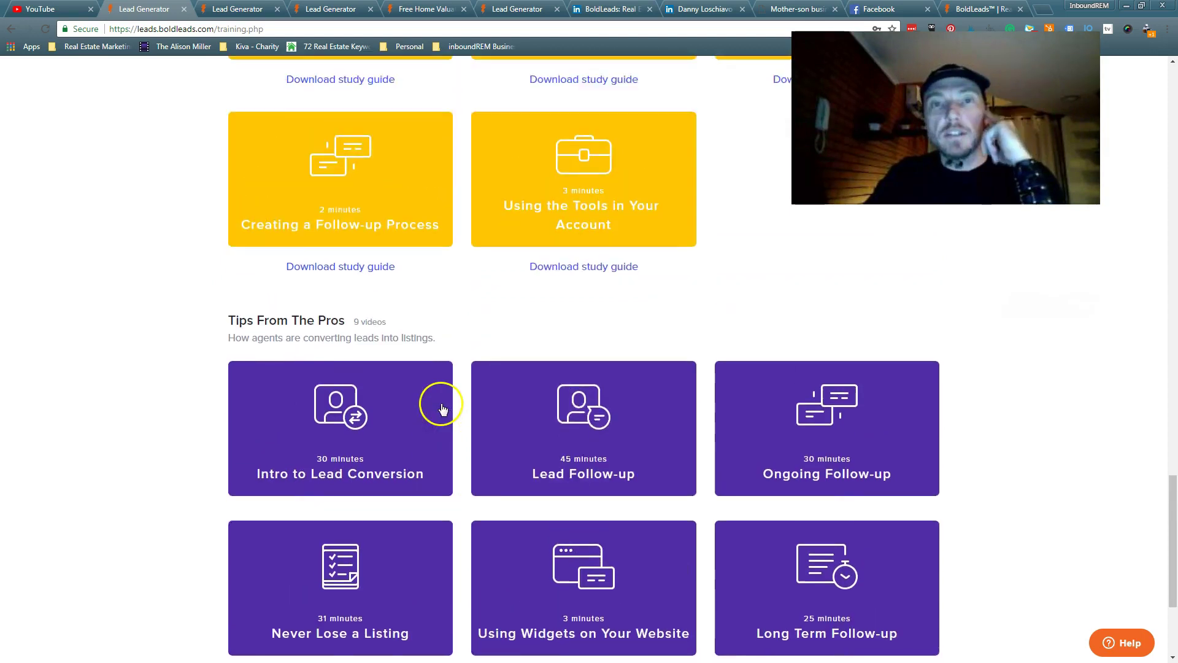
scroll(549, 309, up, 5)
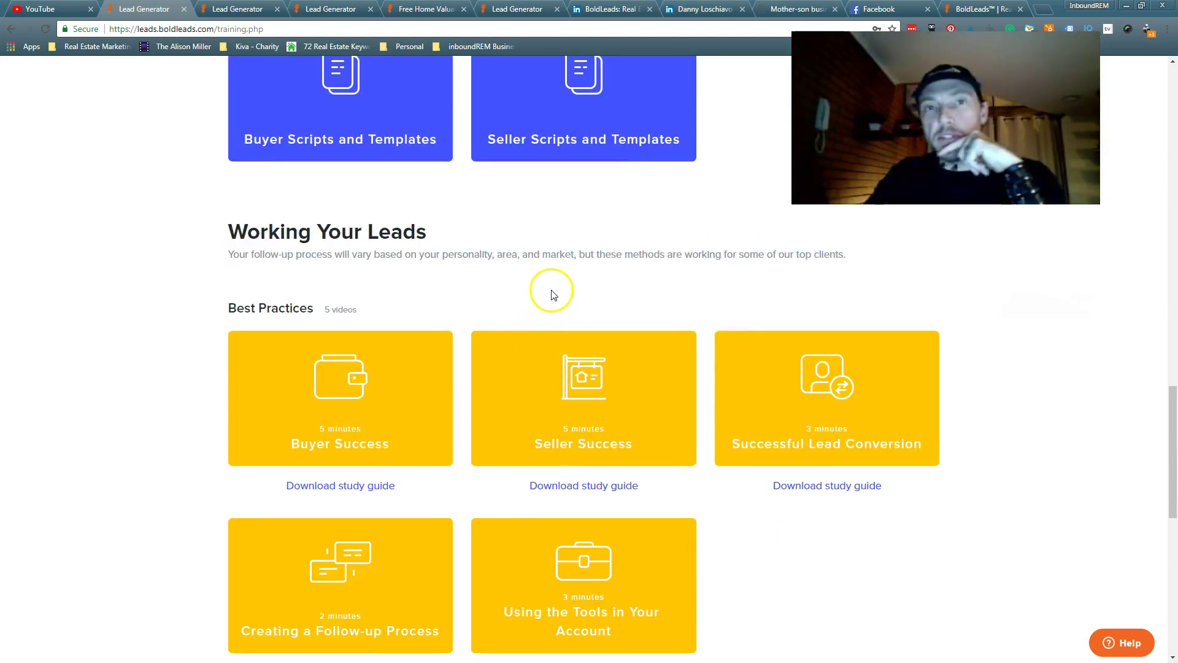
scroll(550, 298, up, 6)
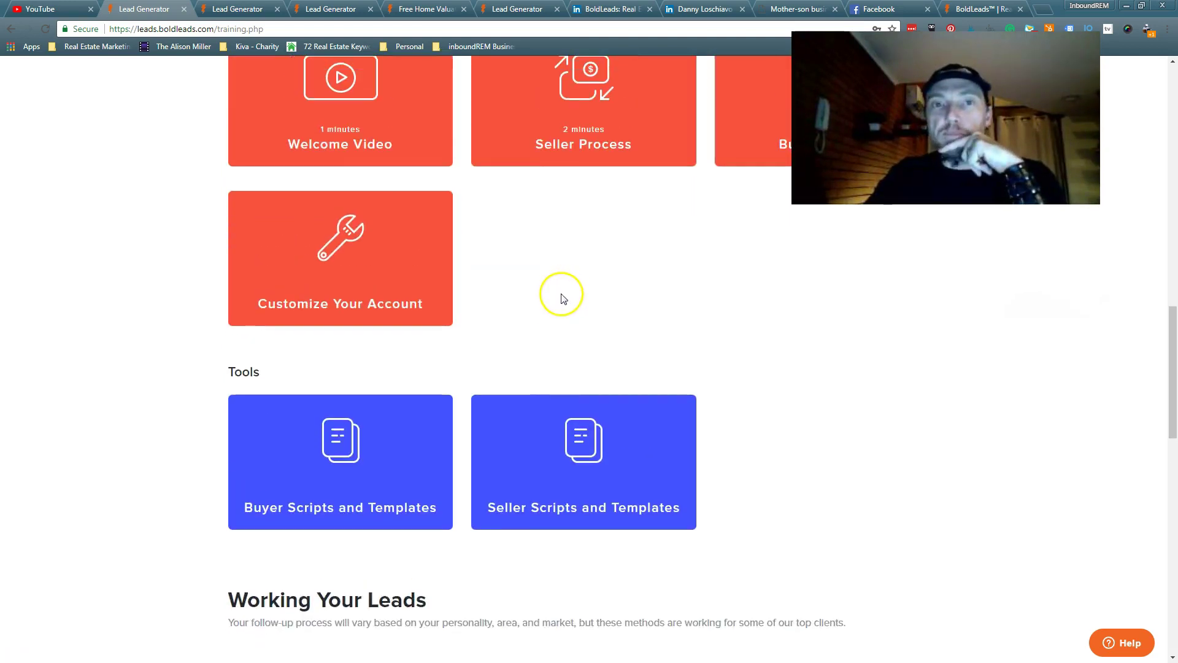
scroll(581, 284, up, 3)
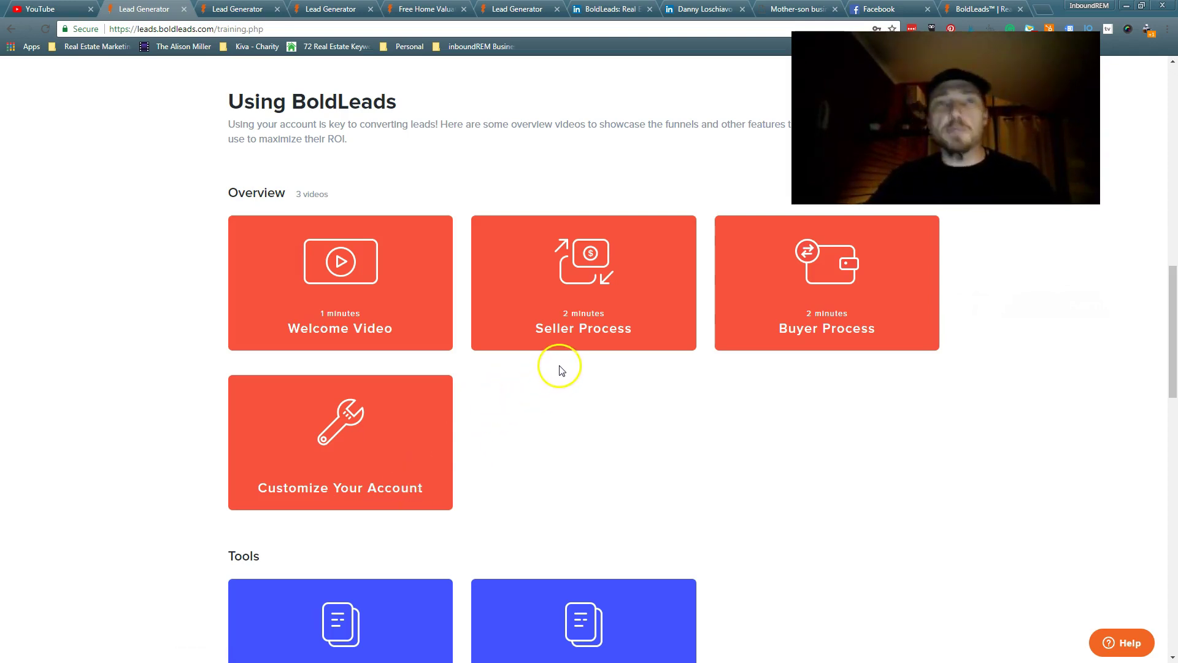
Return to the account settings and view the CloudCMA, Market Snapshot and Voice Broadcasts add-on pages
click(27, 621)
key(ctrl+Tab)
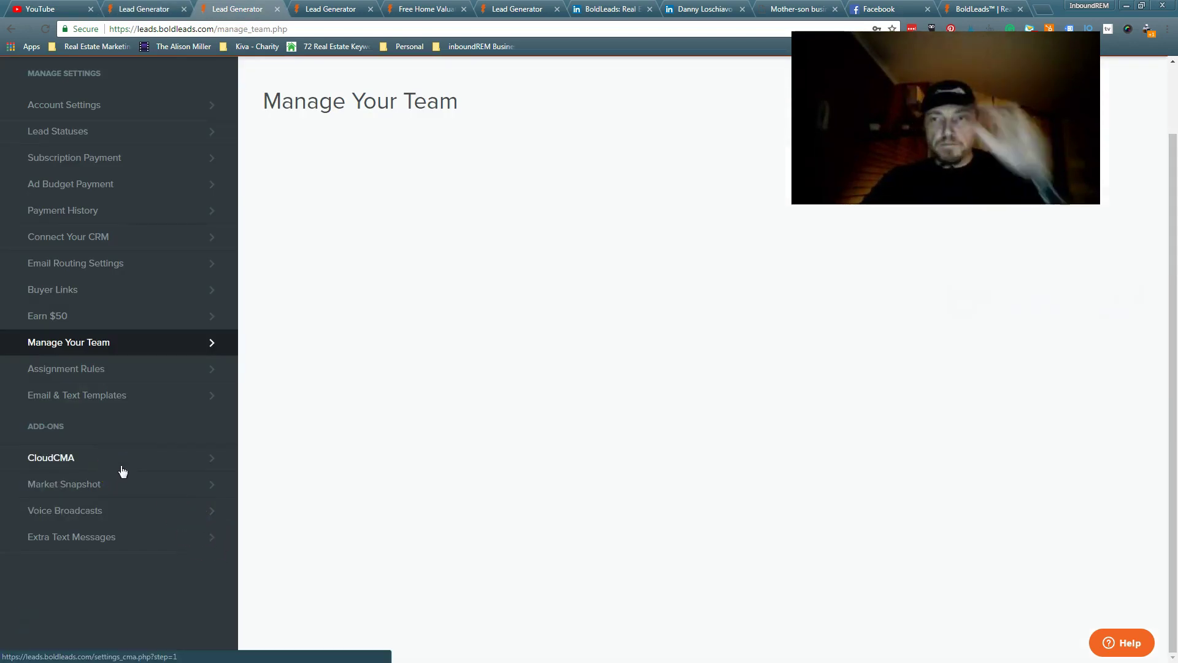
click(174, 463)
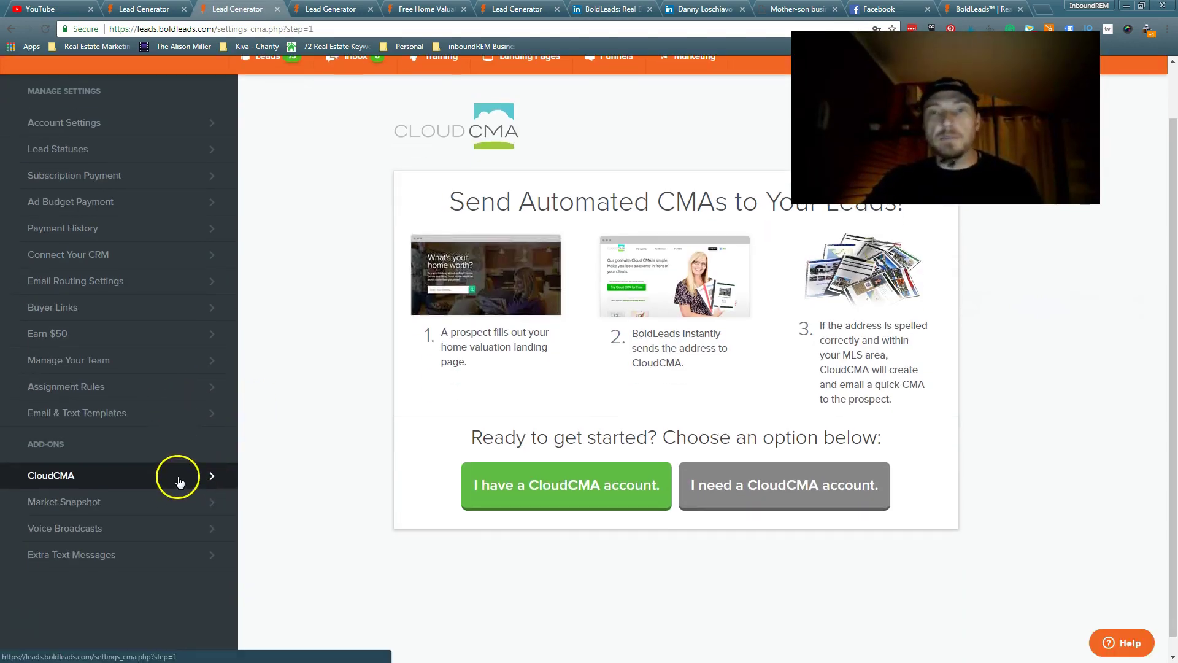
click(103, 507)
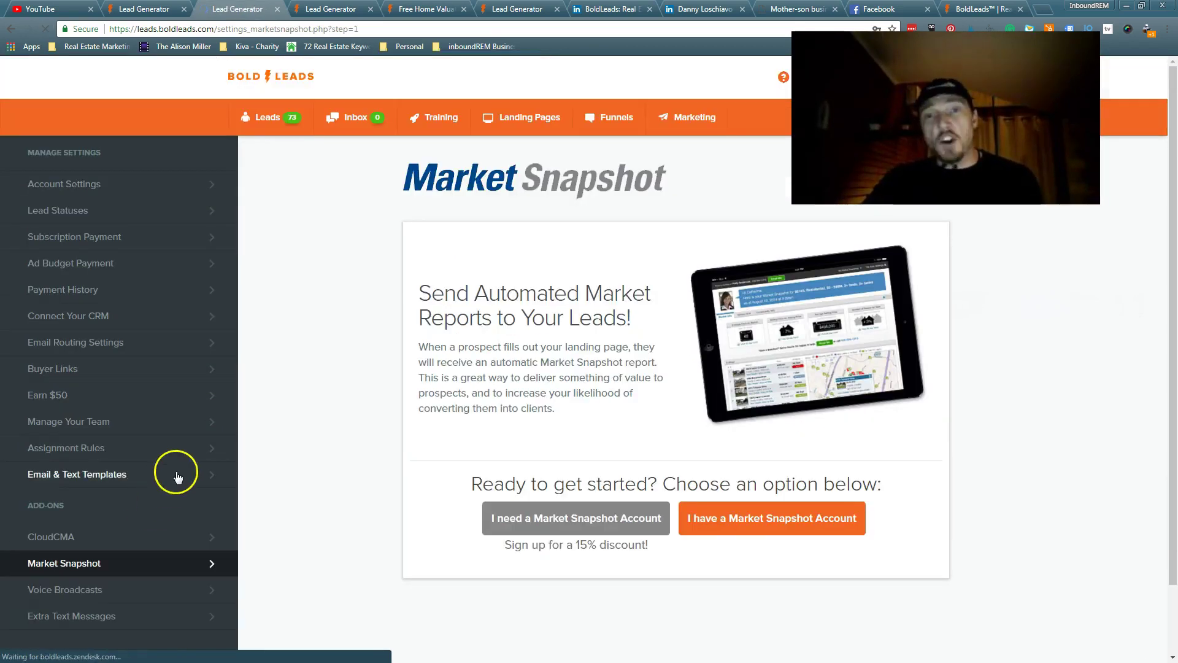
scroll(219, 456, down, 1)
click(112, 527)
scroll(148, 552, down, 1)
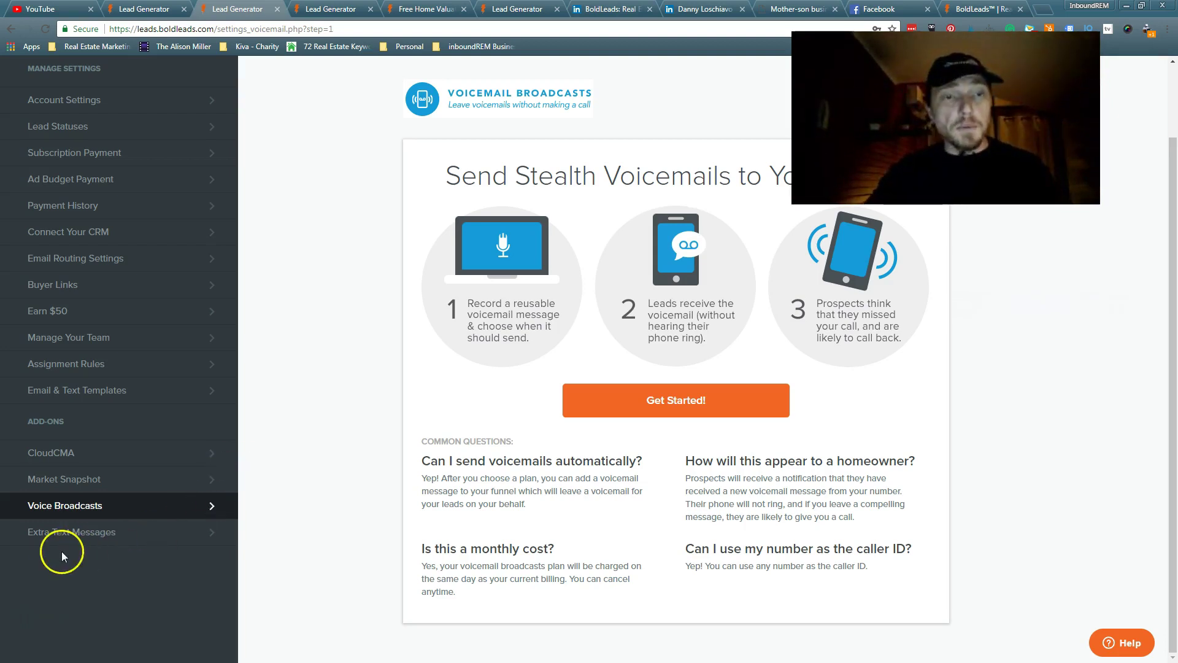
Open the Buyer Links settings and review the MLS search link fields for each home list
click(123, 284)
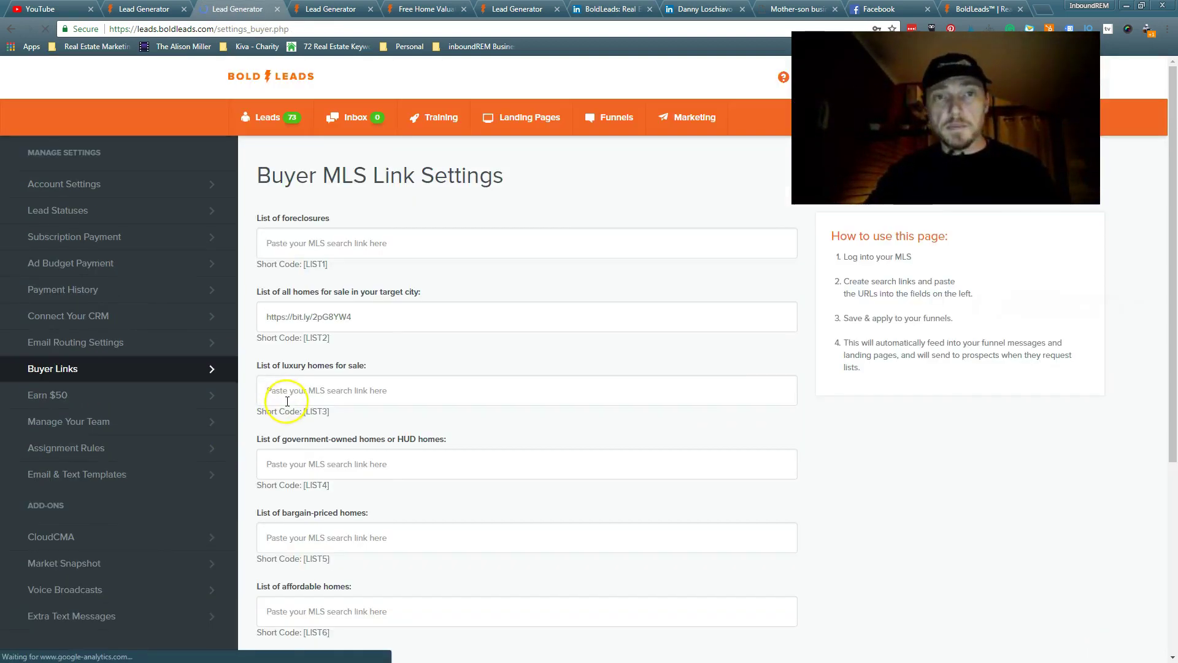
scroll(386, 450, down, 1)
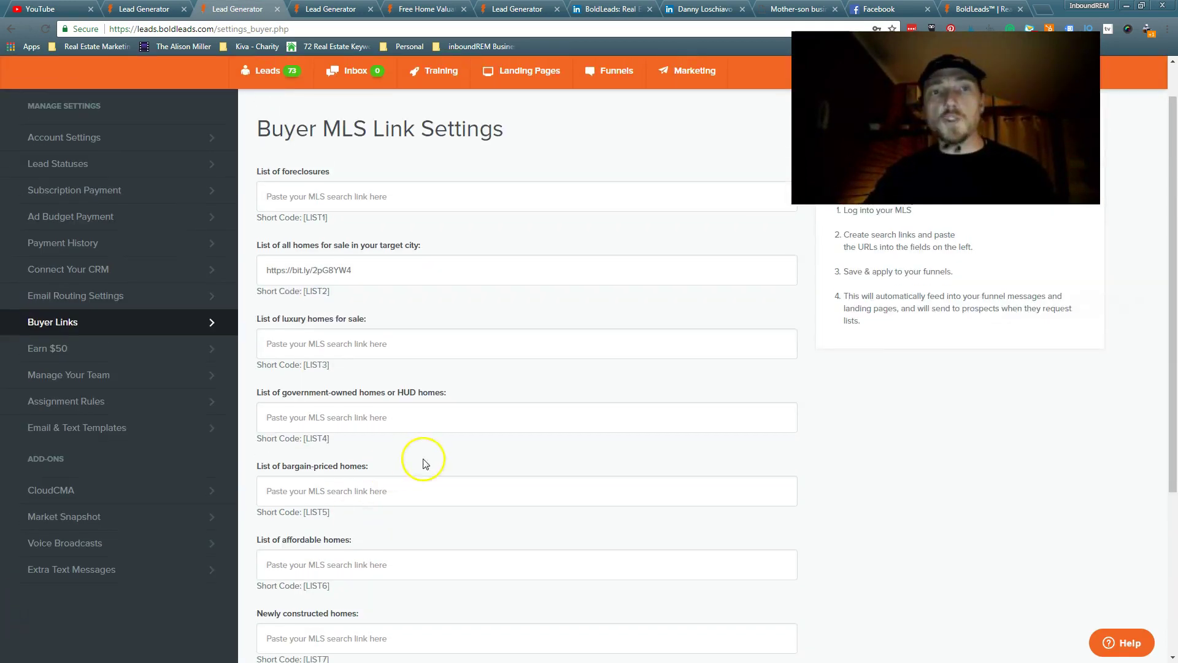
scroll(470, 308, down, 2)
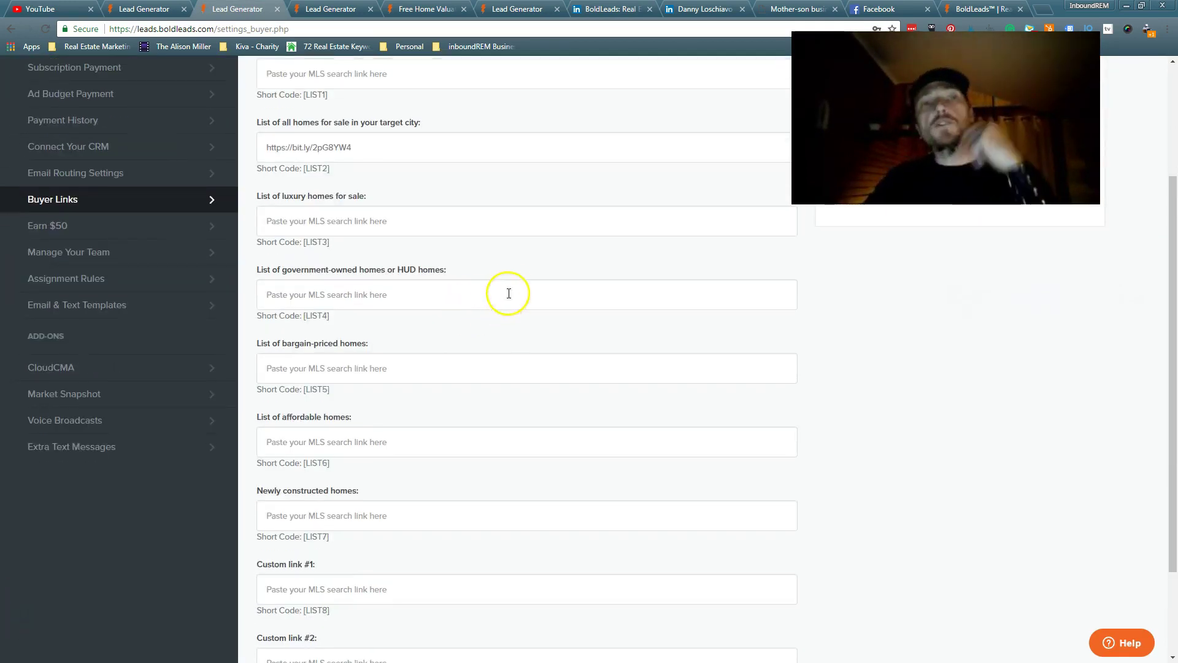
Examine the Buyer MLS Link Settings from the foreclosures list through the two custom links and the option to apply them to funnels
scroll(509, 288, up, 1)
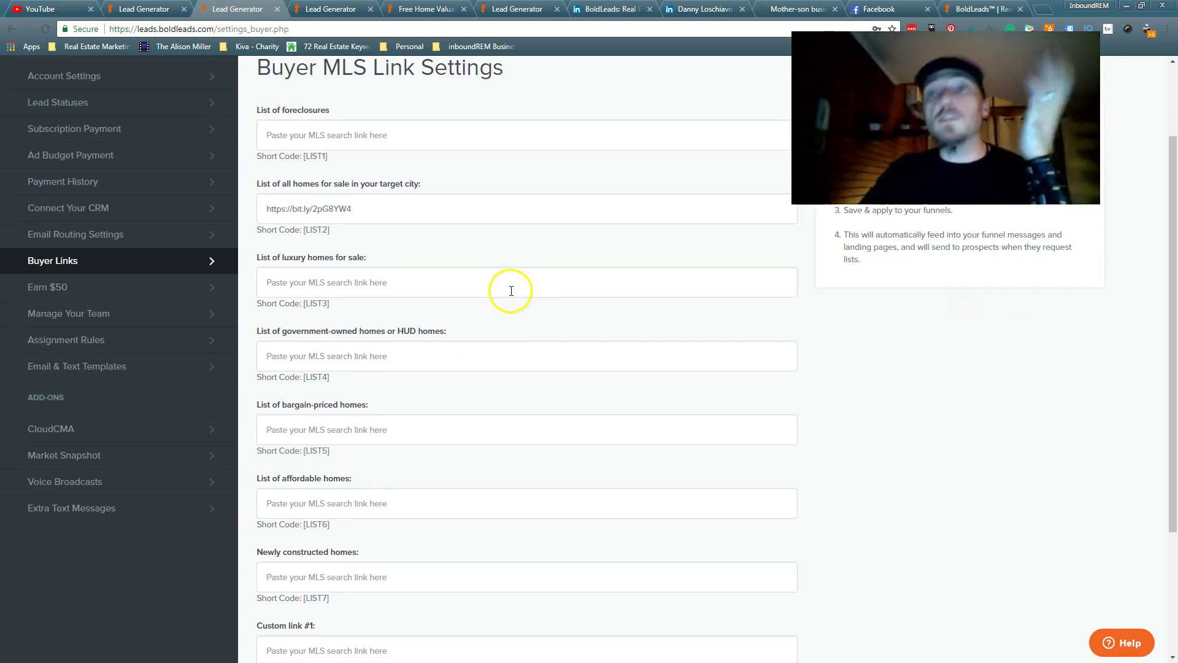
click(507, 282)
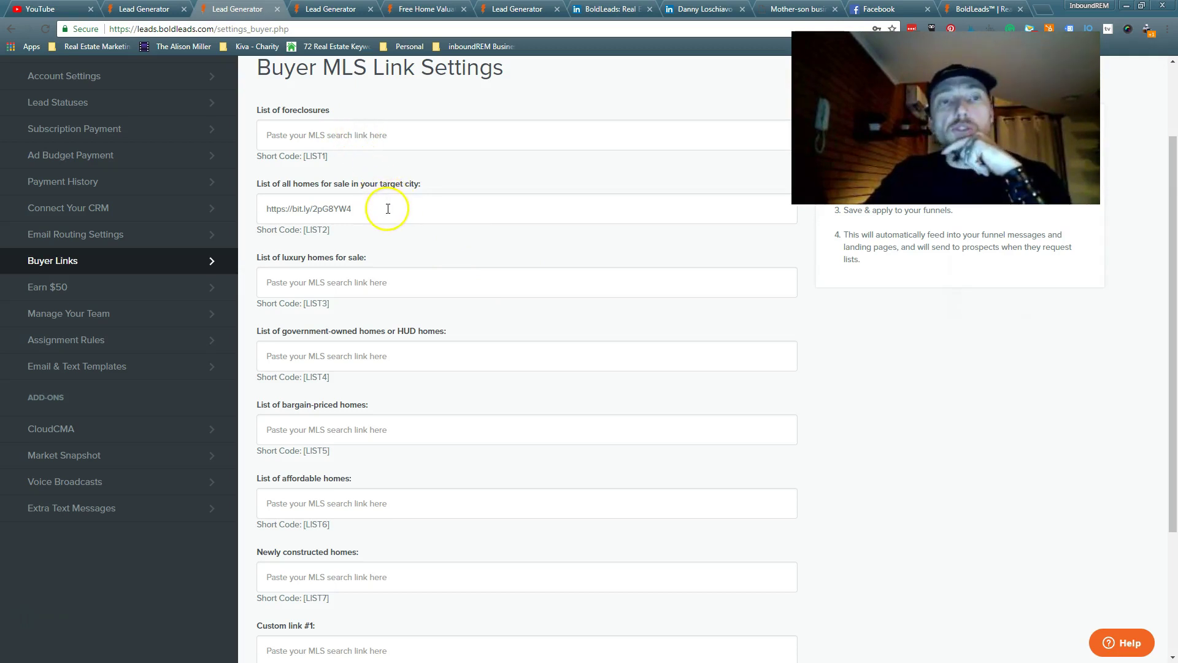
scroll(399, 205, down, 3)
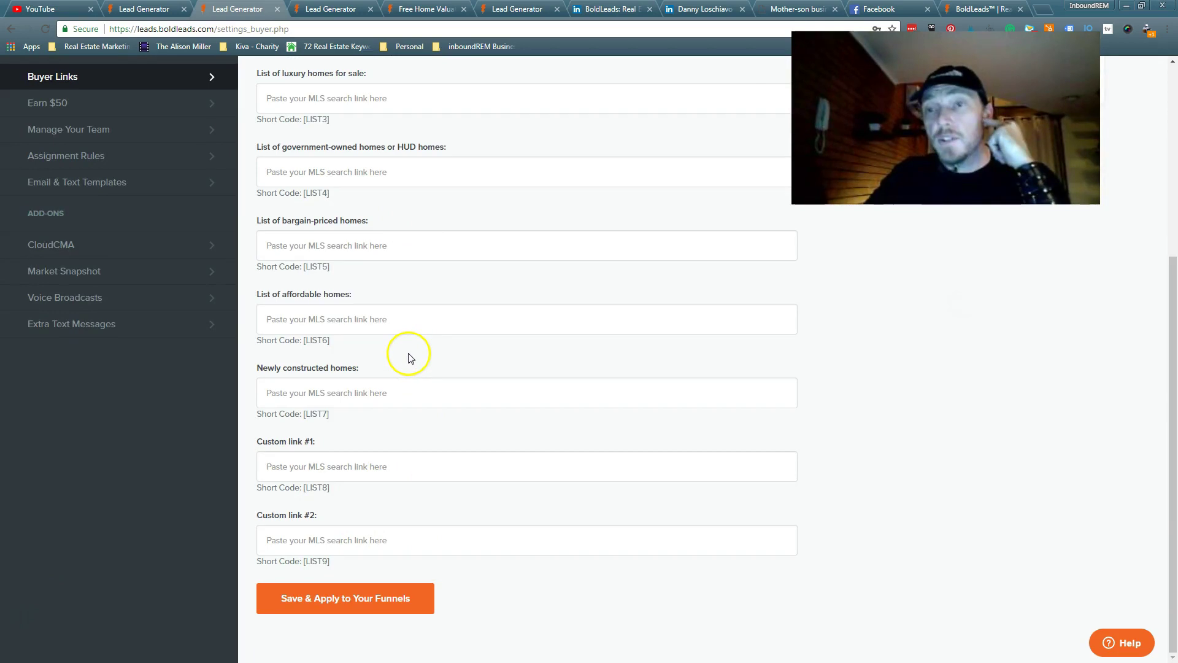
scroll(411, 358, up, 2)
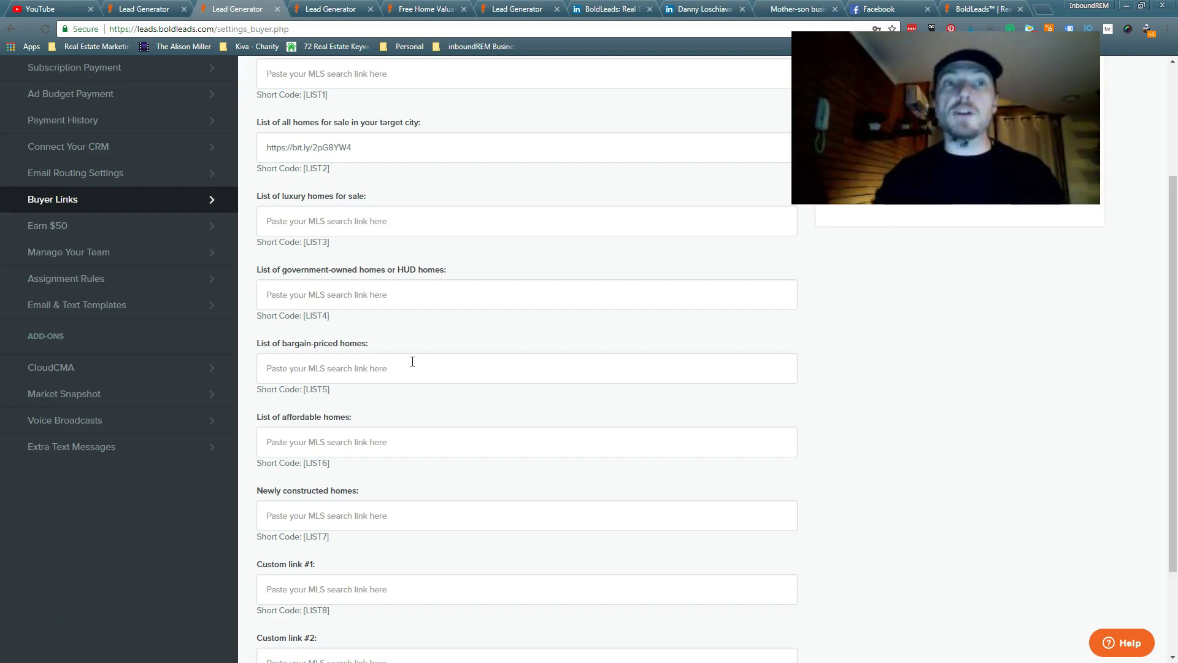
scroll(392, 341, up, 1)
scroll(399, 319, up, 1)
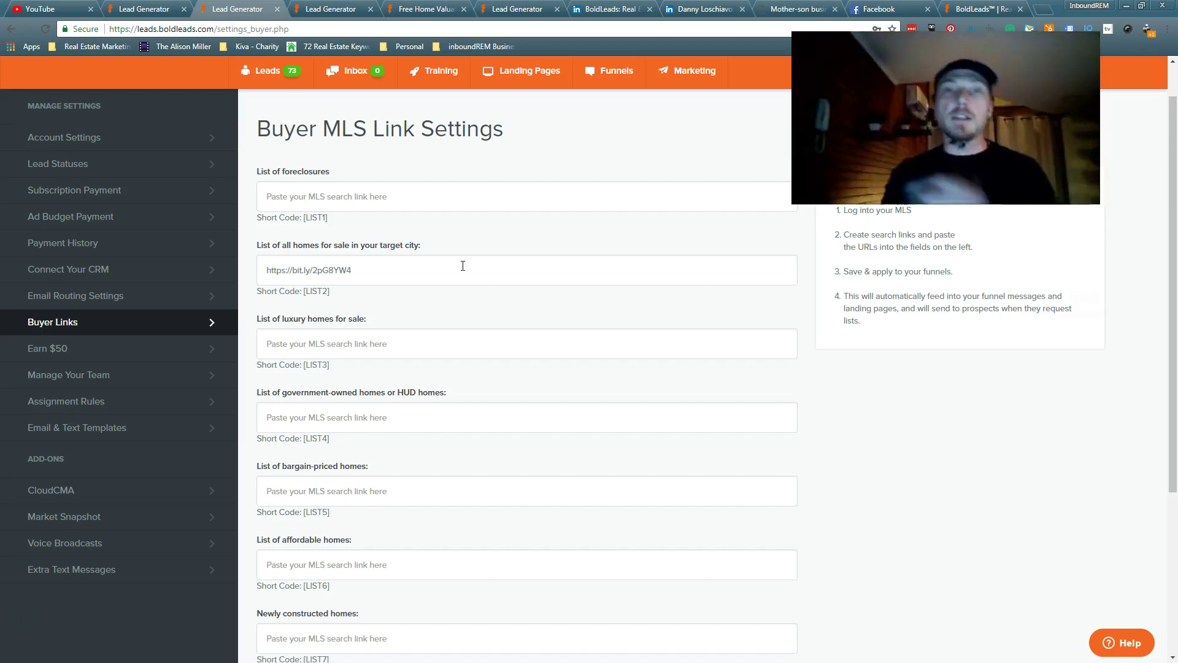
click(468, 266)
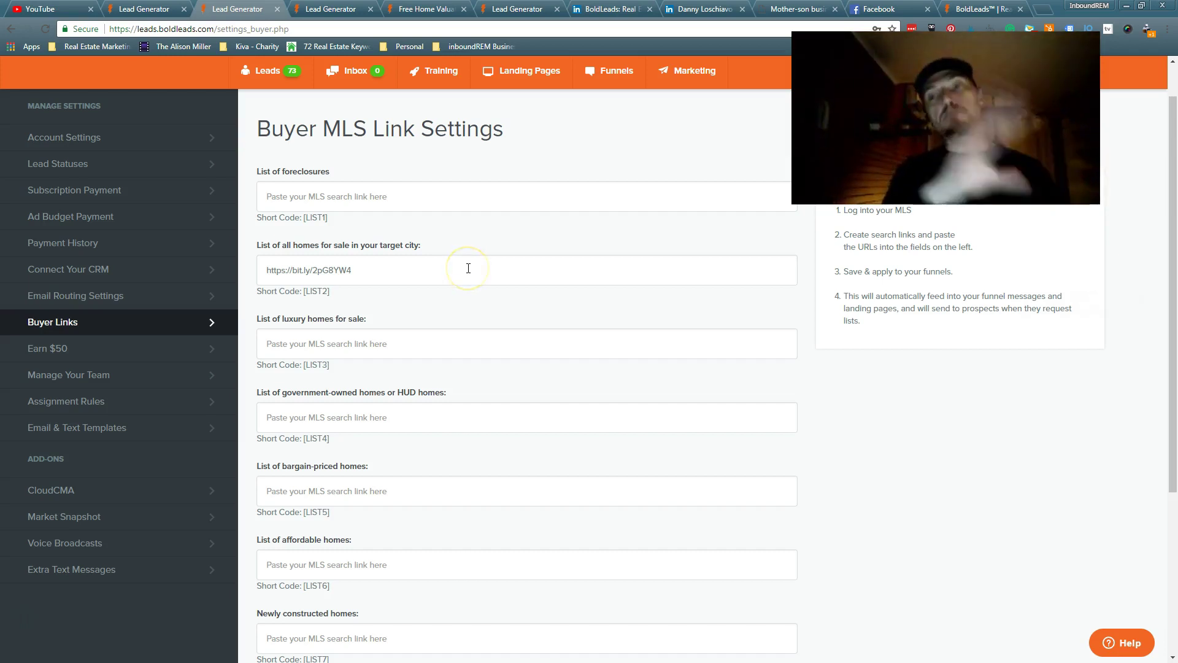